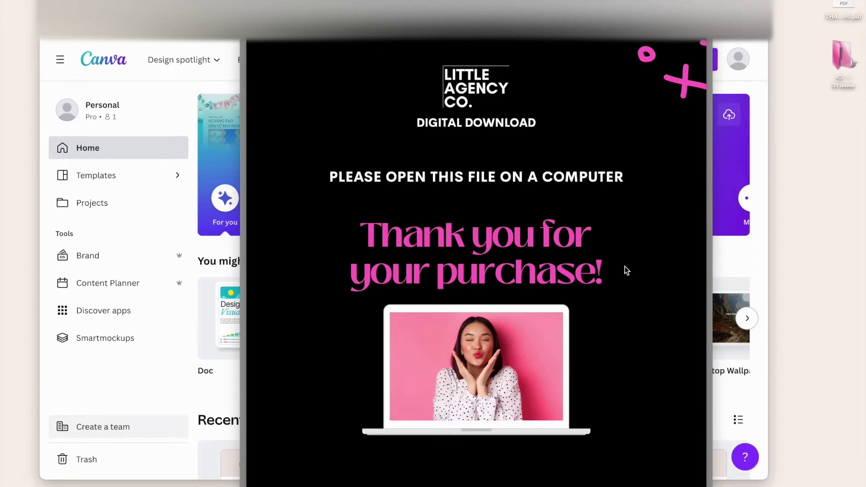
Scroll the garland bundle PDF to the Ultimate Garland Bundle section and follow its GARLANDS (CANVA) link
scroll(630, 210, "down", 5)
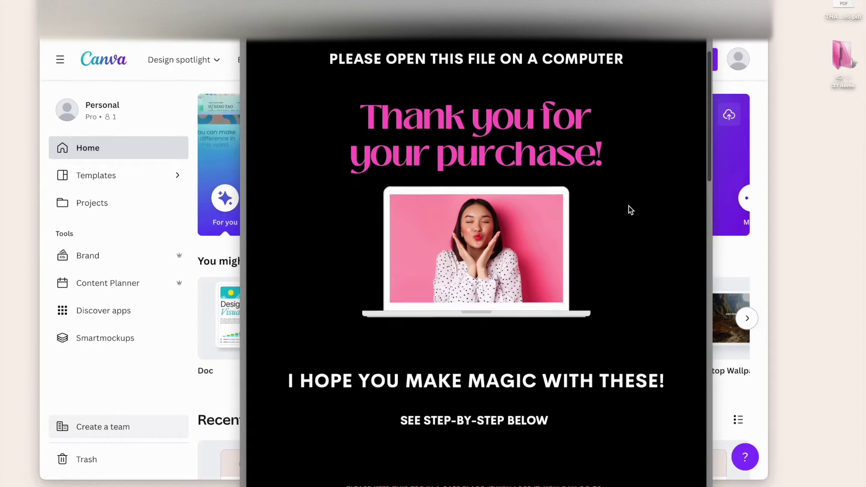
scroll(629, 210, "up", 2)
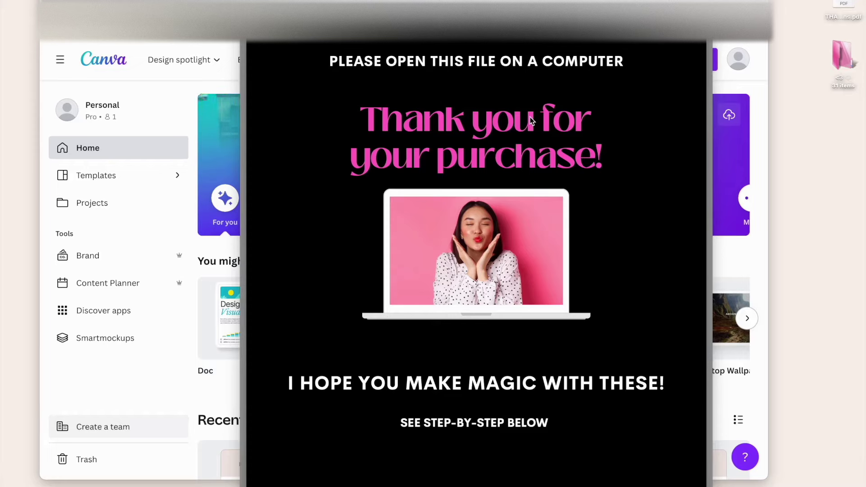
scroll(529, 117, "down", 5)
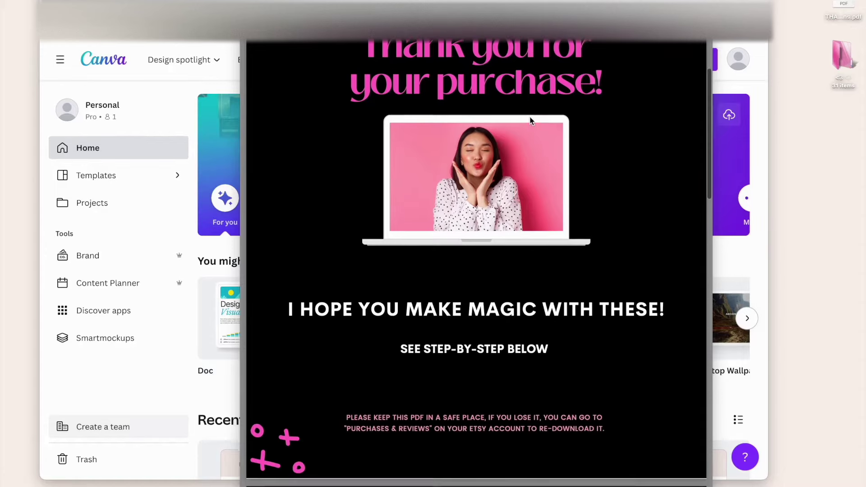
scroll(529, 119, "down", 6)
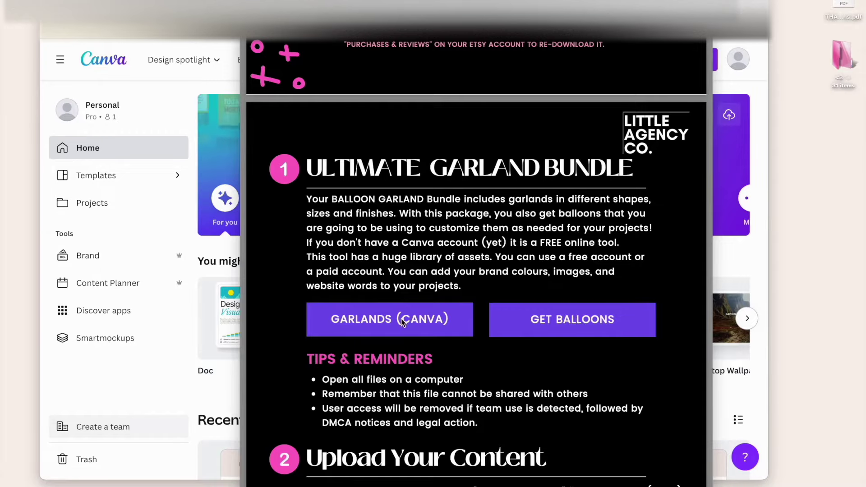
left_click(384, 321)
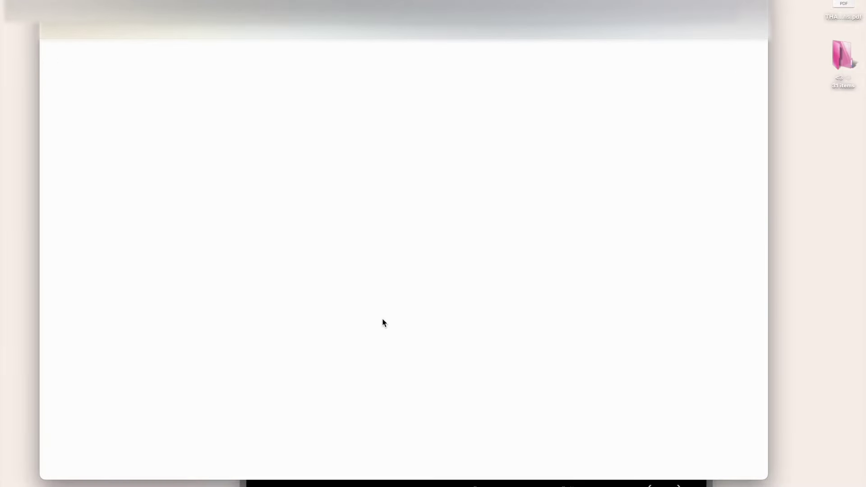
Make an editable copy of the customizable balloon garlands template and scroll through its pages
left_click(404, 391)
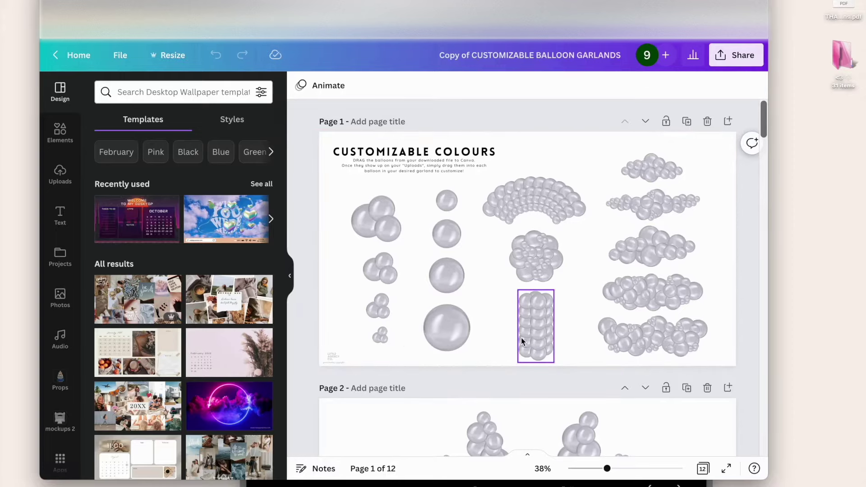
scroll(574, 336, "down", 3)
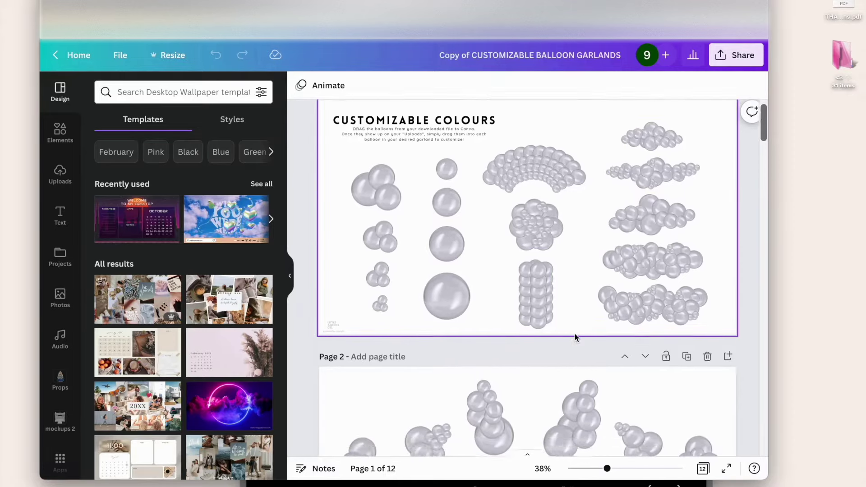
scroll(575, 333, "down", 3)
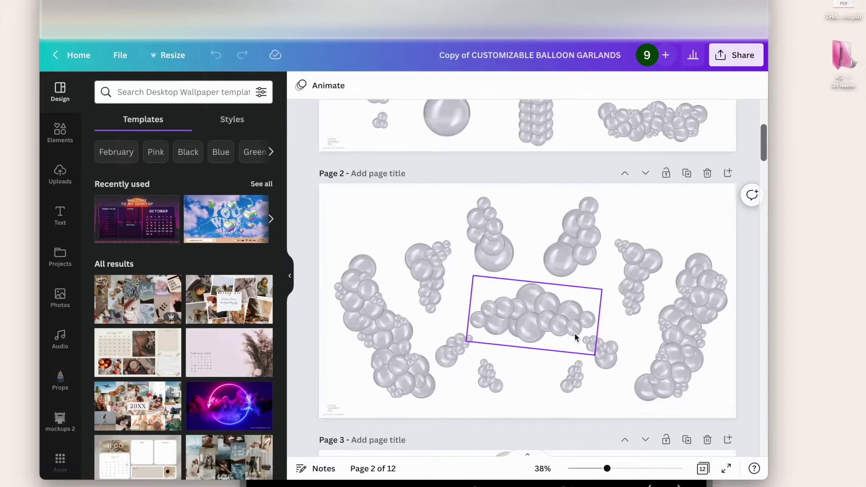
scroll(575, 333, "down", 6)
scroll(574, 334, "down", 3)
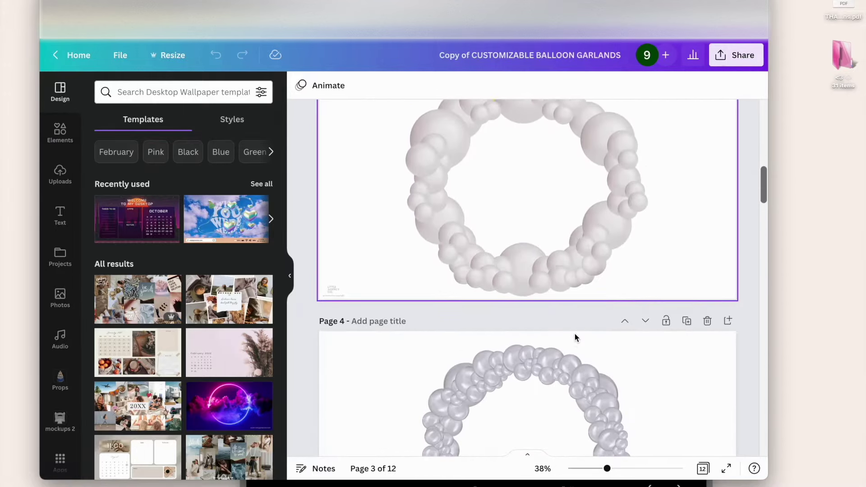
Show all 12 pages in the grid view and open page 2 for editing
left_click(702, 469)
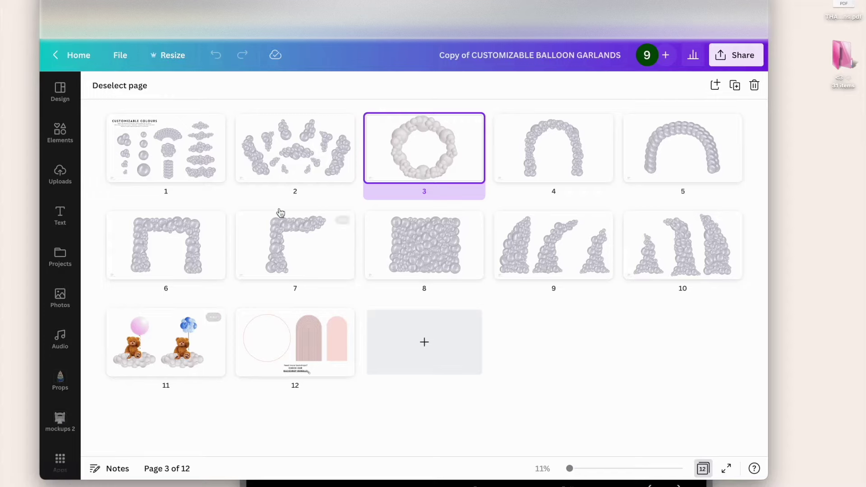
left_click(208, 165)
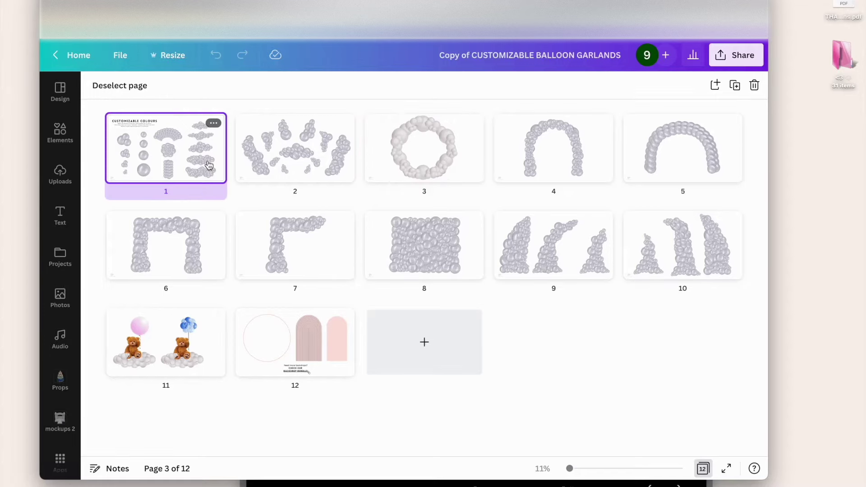
double_click(289, 169)
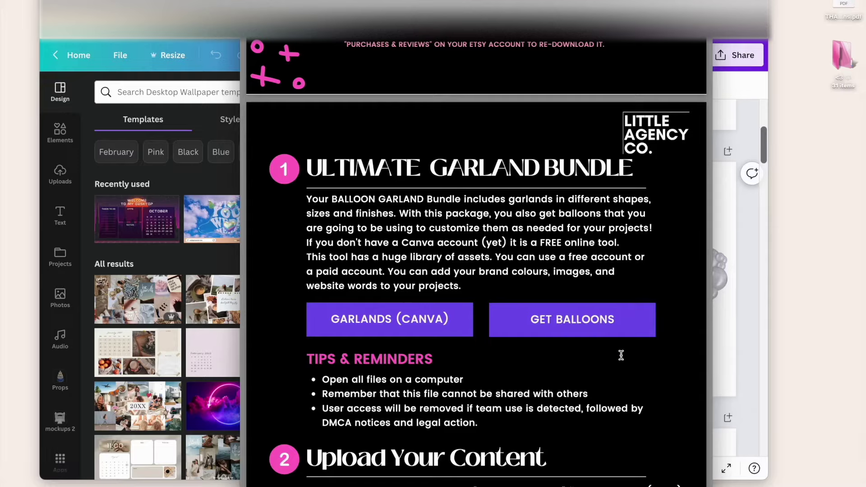
Follow the PDF's GET BALLOONS link to the Google Drive Balloons folder and browse its colour subfolders
left_click(572, 321)
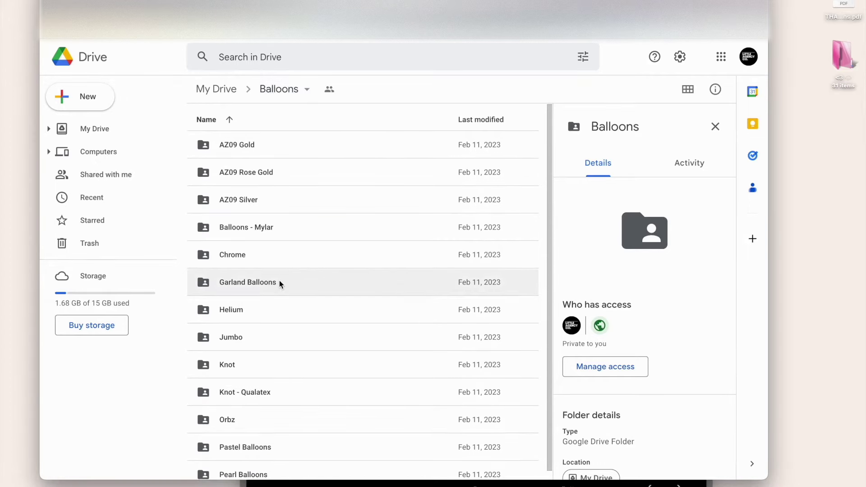
scroll(280, 280, "down", 1)
scroll(280, 284, "up", 1)
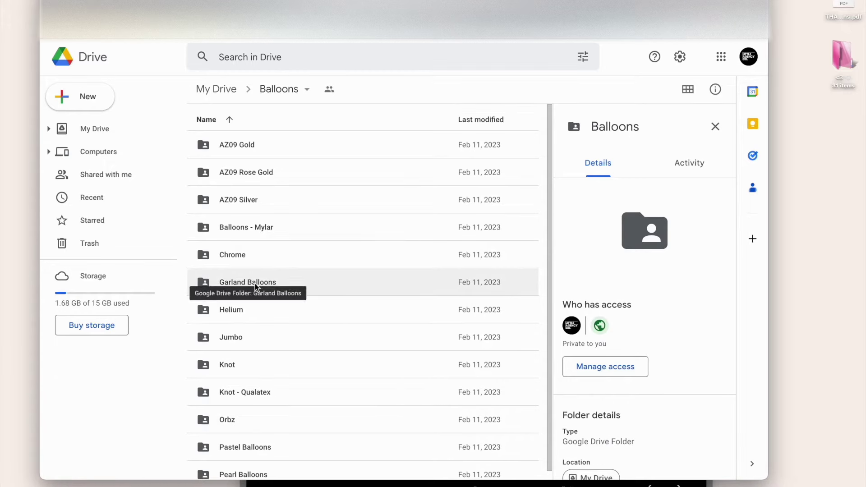
left_click(298, 90)
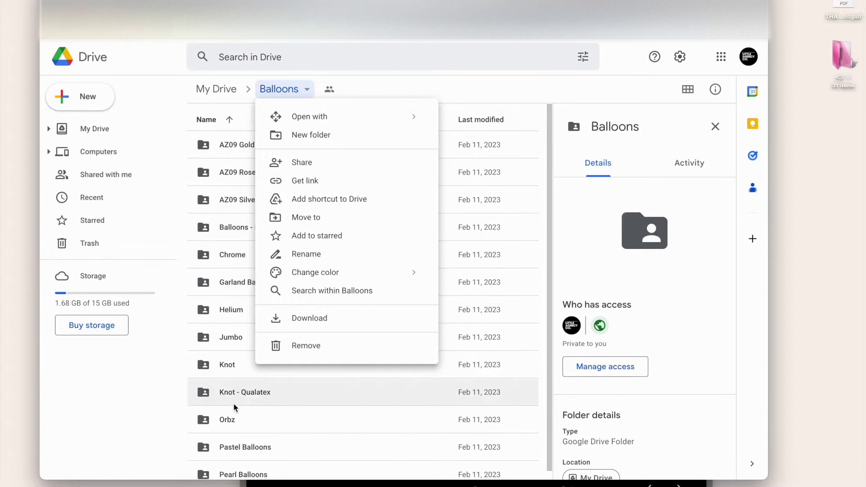
left_click(151, 421)
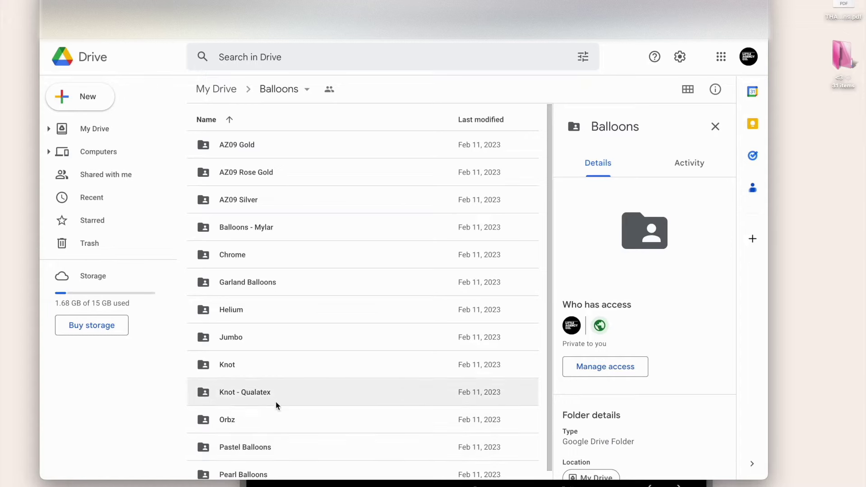
scroll(275, 431, "down", 1)
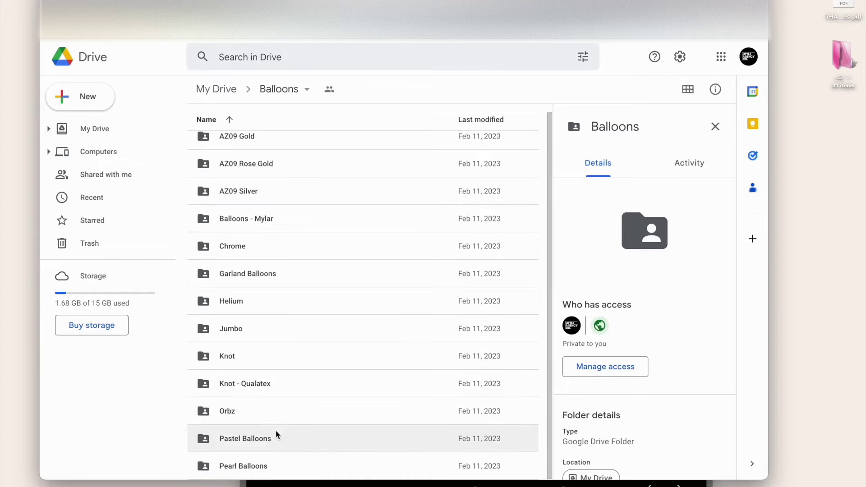
Download the Pearl Balloons folder from Google Drive as a zip and check it in Downloads
right_click(270, 468)
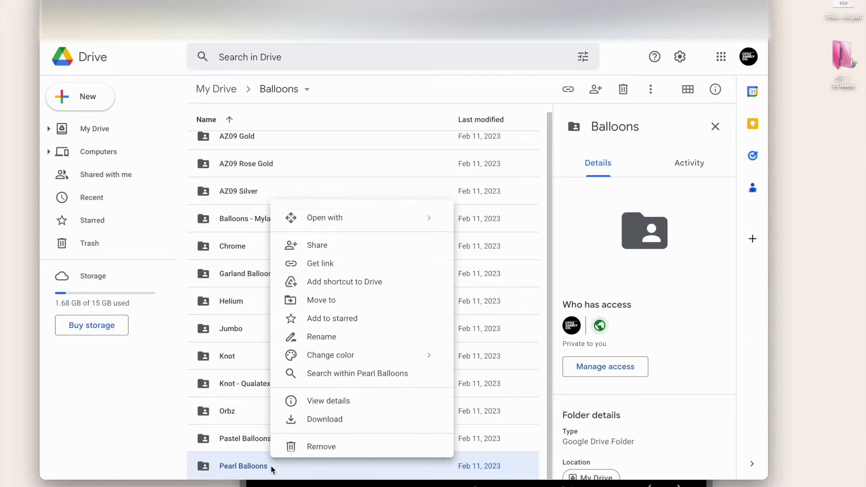
right_click(244, 470)
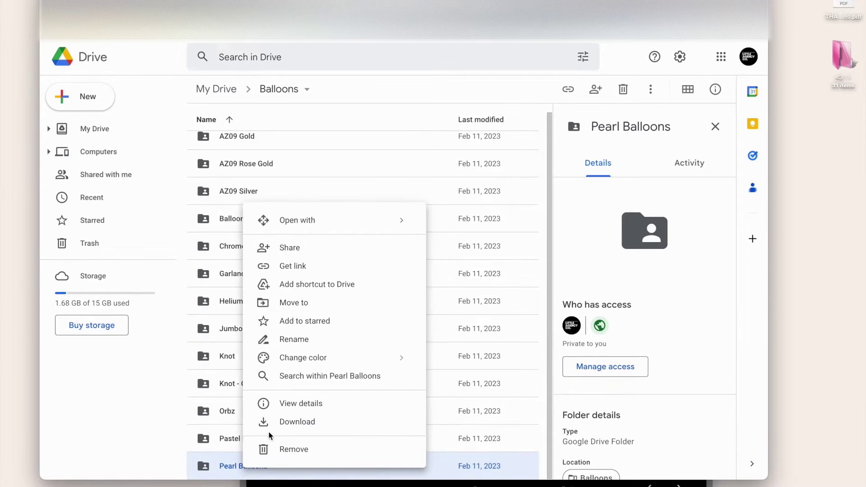
left_click(282, 423)
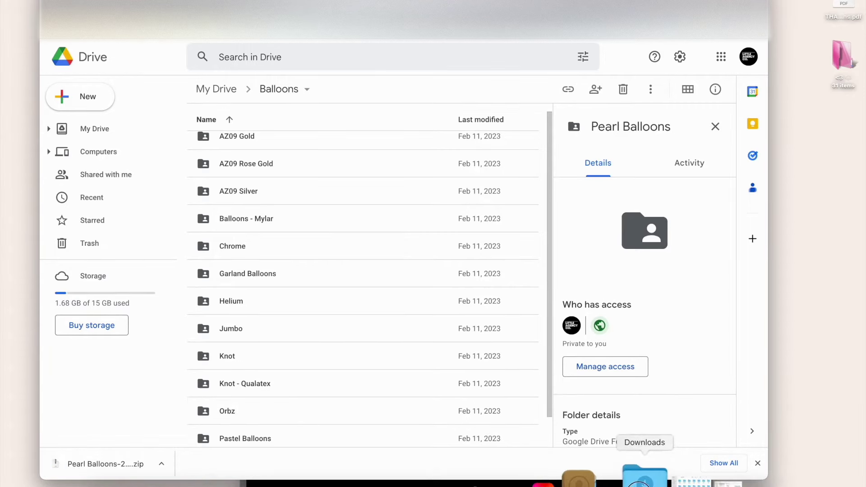
left_click(644, 477)
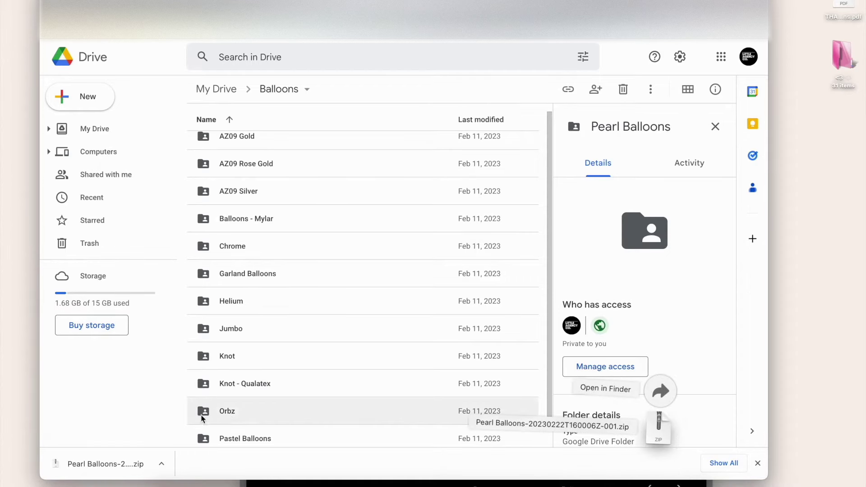
left_click(143, 422)
Unzip the Pearl Balloons download, open the extracted PNG folder in Finder, and return to Canva
left_click(121, 463)
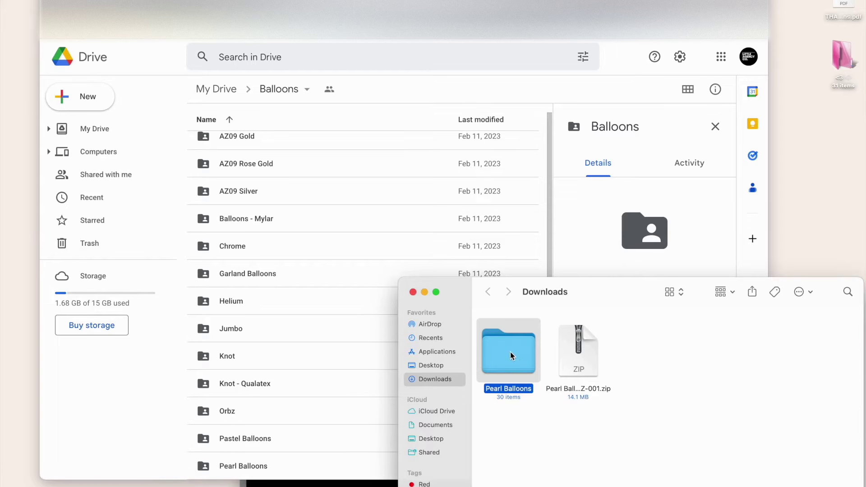
double_click(512, 355)
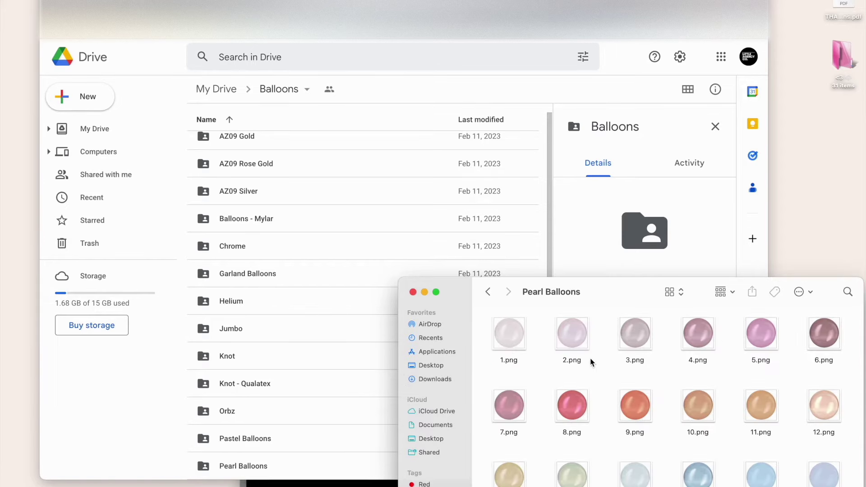
left_click(640, 408)
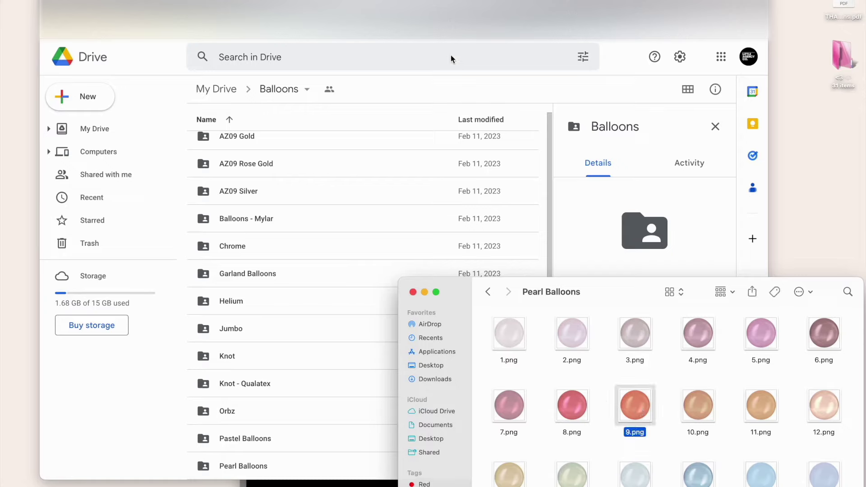
left_click(451, 18)
left_click(703, 374)
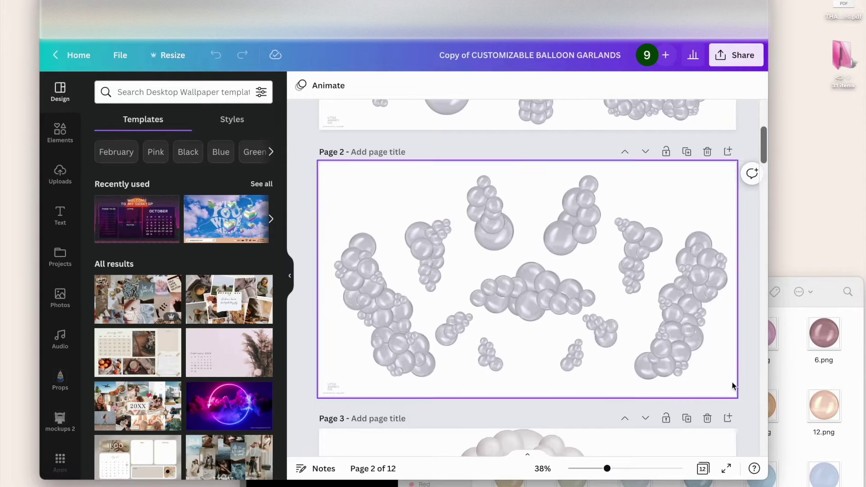
Select all 30 pearl balloon PNGs in Finder and drag them into Canva's Uploads panel
left_click(818, 379)
left_click_drag(486, 330, 838, 474)
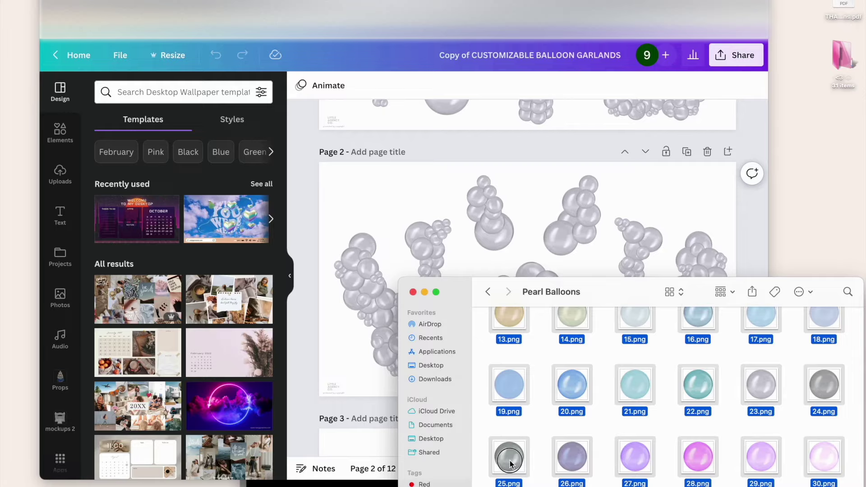
left_click_drag(509, 461, 174, 305)
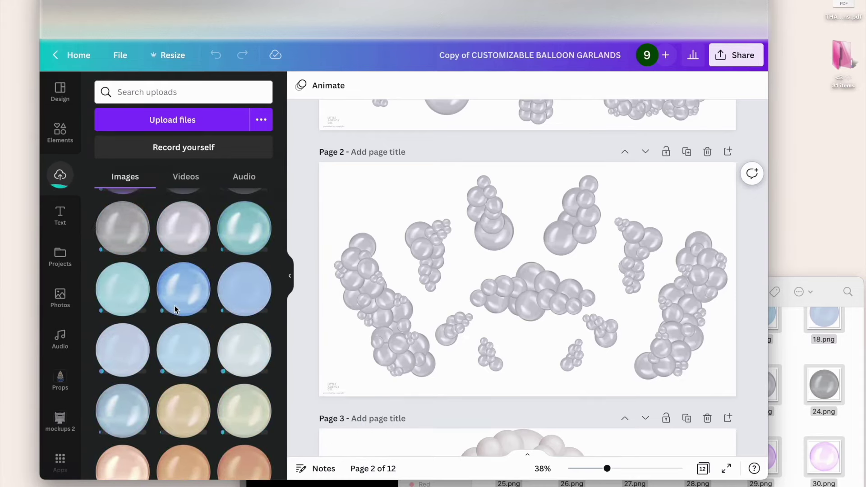
Scroll the Uploads image grid down to the pink, lilac and purple balloon PNGs
scroll(174, 309, "down", 1)
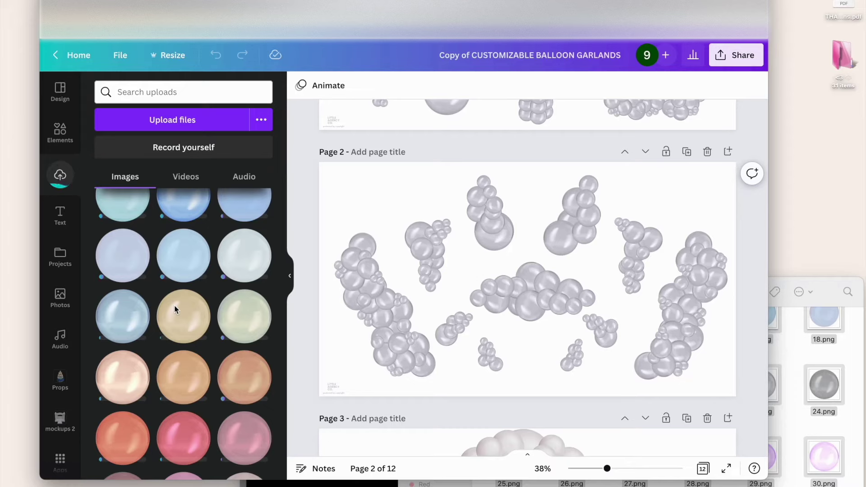
scroll(176, 308, "down", 5)
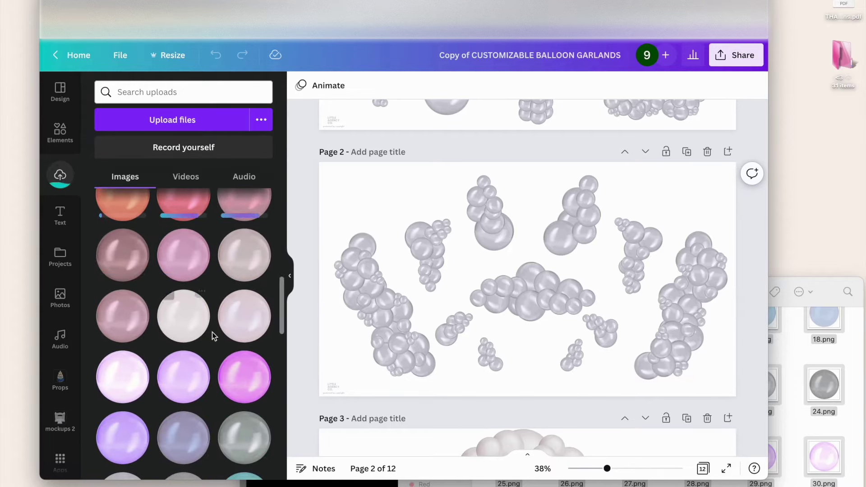
scroll(218, 381, "down", 1)
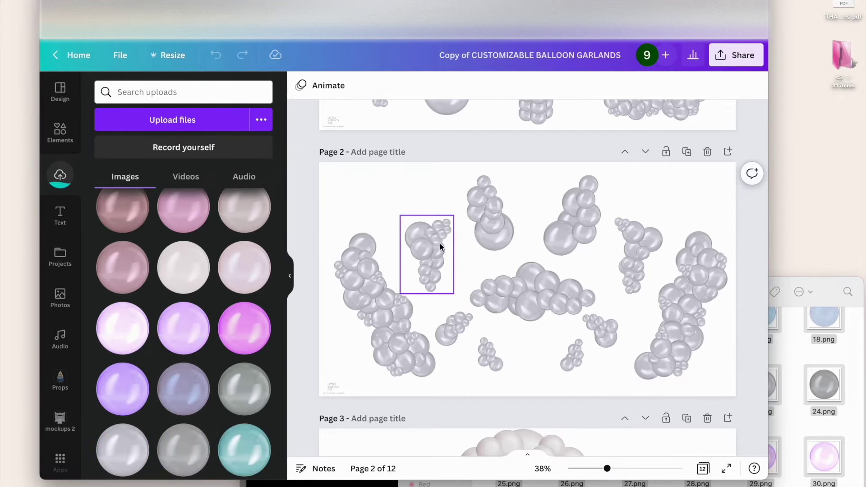
Zoom the page from 38% to 87% and bring the small grey garland cluster into view
left_click(606, 468)
left_click_drag(606, 469, 631, 468)
scroll(485, 329, "left", 10)
scroll(486, 329, "up", 2)
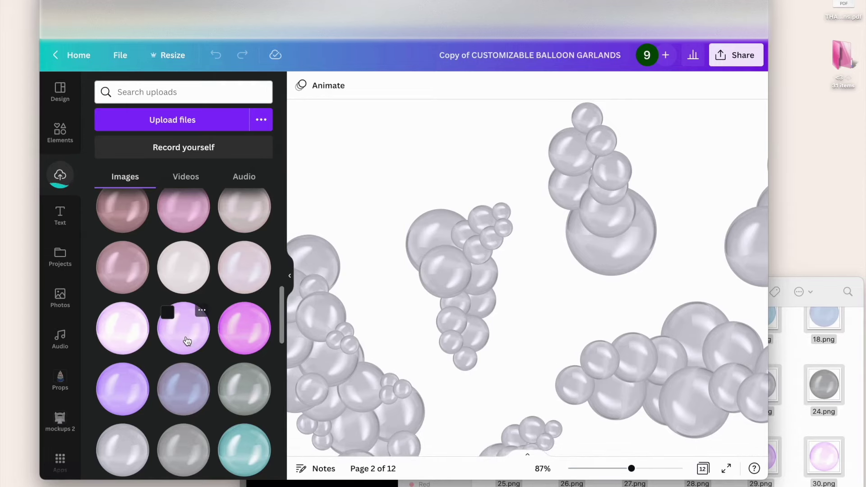
Place lilac, pale pink and white pearl balloons over the cluster's top grey balloons
left_click_drag(187, 341, 415, 245)
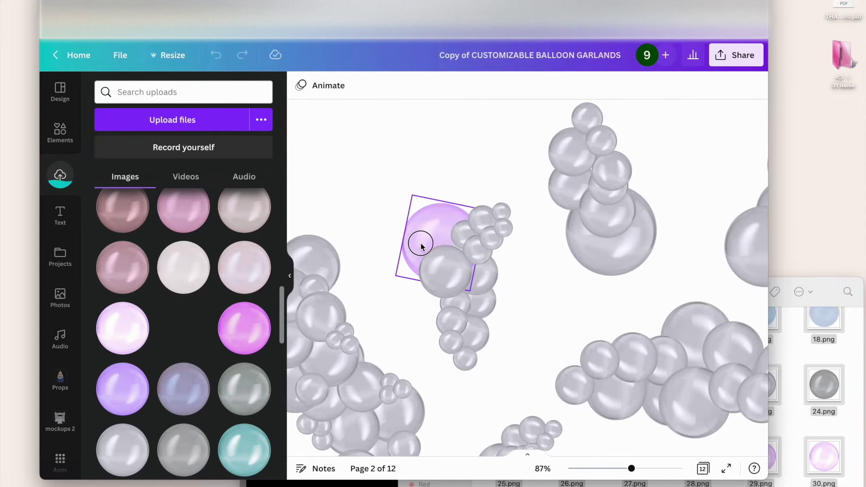
left_click_drag(421, 246, 422, 247)
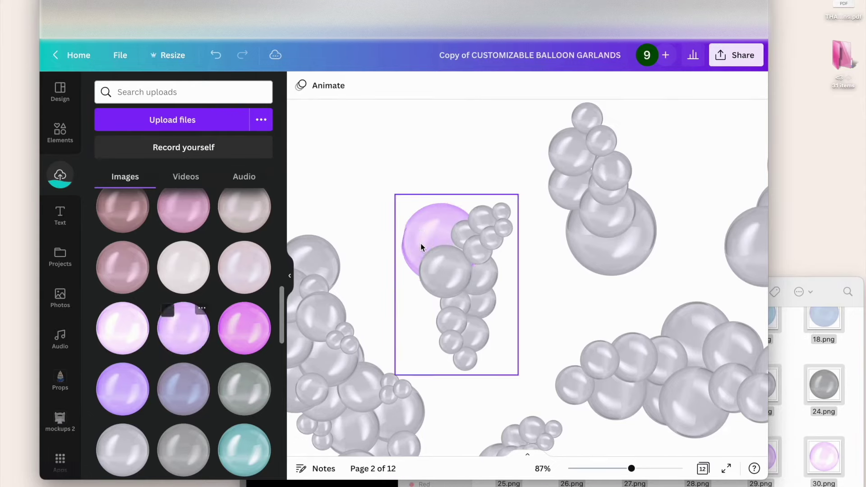
left_click_drag(119, 337, 439, 274)
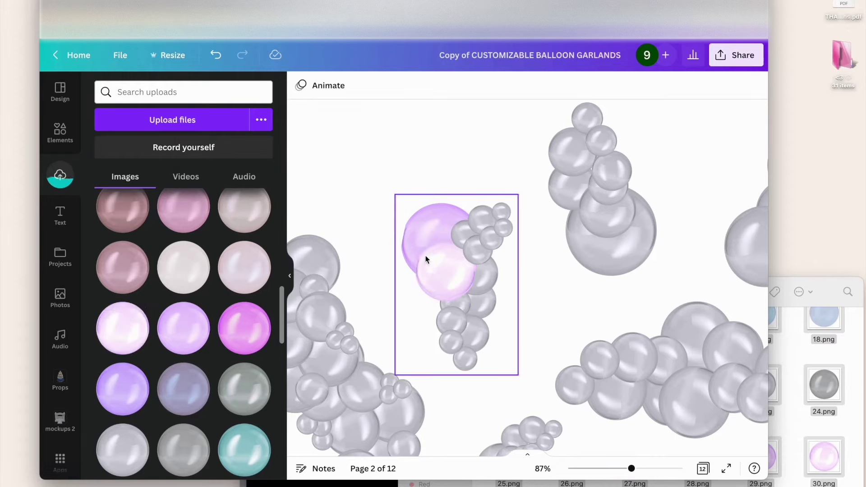
left_click_drag(222, 290, 460, 238)
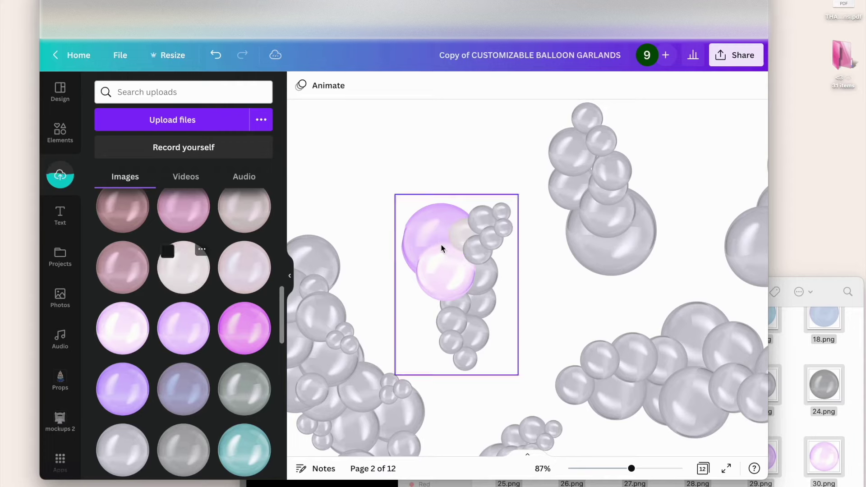
left_click_drag(182, 269, 503, 227)
Add three light-purple balloons and a lavender balloon to the cluster, then zoom in to 256%
left_click_drag(194, 329, 449, 283)
left_click_drag(177, 343, 467, 311)
left_click_drag(185, 338, 462, 342)
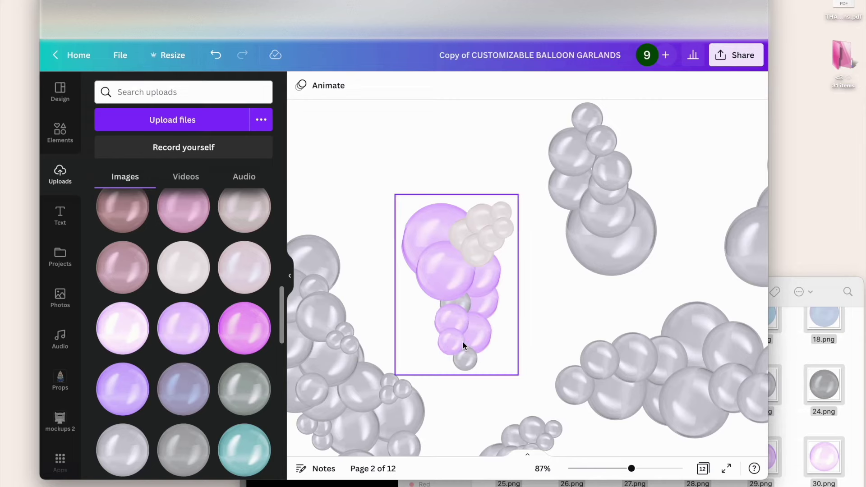
left_click_drag(178, 324, 227, 327)
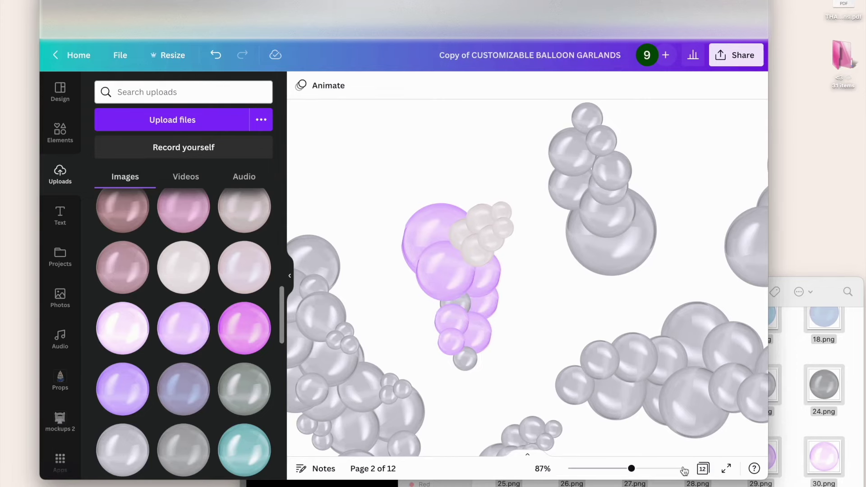
left_click_drag(630, 469, 663, 468)
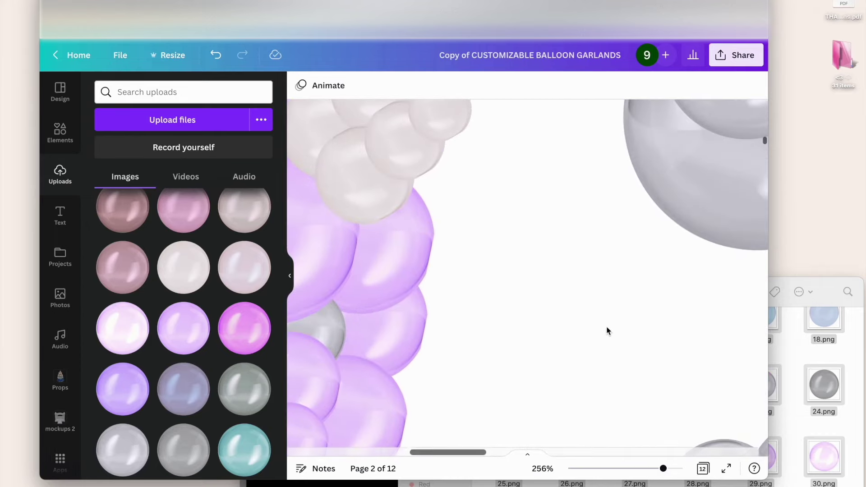
Cover the last two lower grey balloons with lavender PNGs, zoom out to 116%, and select the cluster
scroll(606, 326, "left", 3)
left_click_drag(183, 330, 509, 337)
scroll(509, 336, "down", 5)
left_click_drag(179, 332, 514, 316)
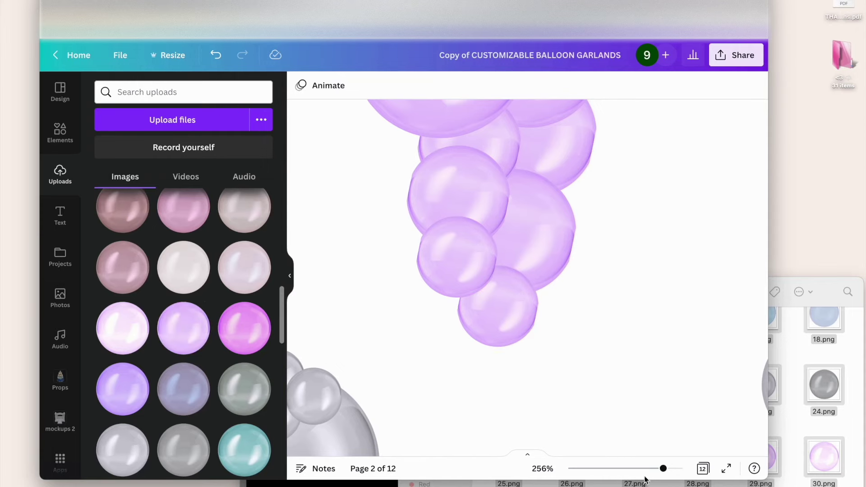
left_click_drag(663, 468, 639, 467)
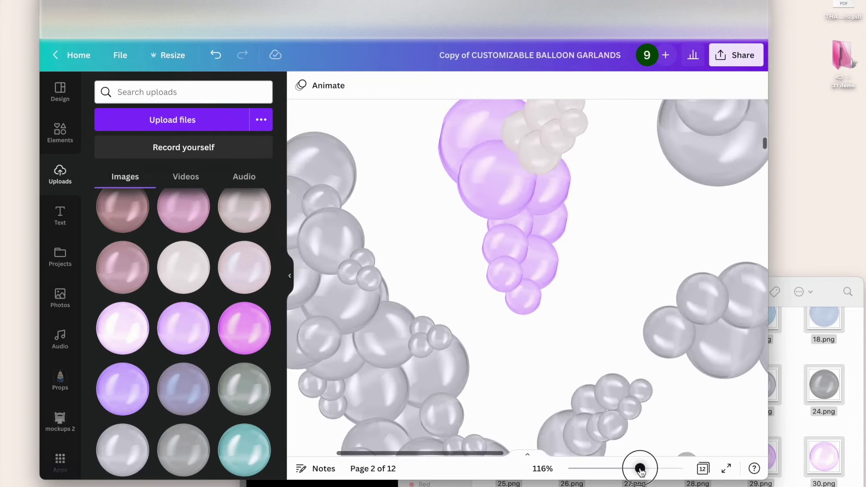
scroll(583, 290, "up", 3)
left_click(582, 299)
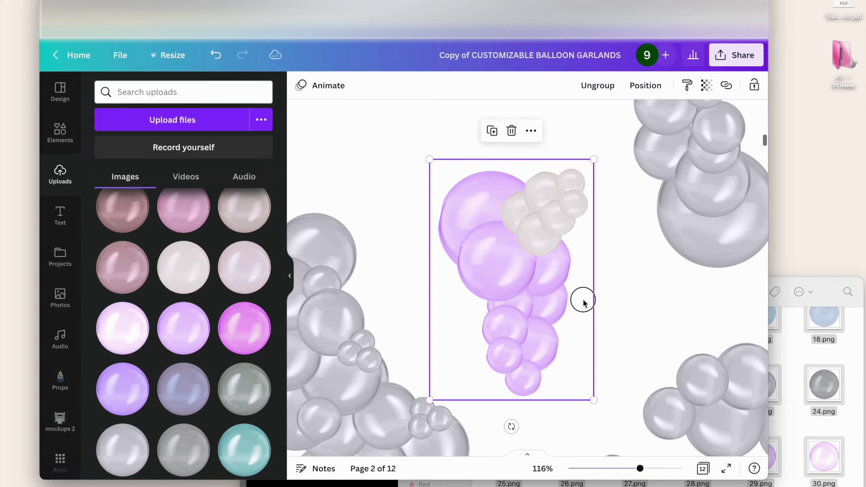
Ungroup the cluster and enlarge the large and smaller lilac balloons and the lower small-balloon bunch
left_click(597, 86)
left_click(461, 181)
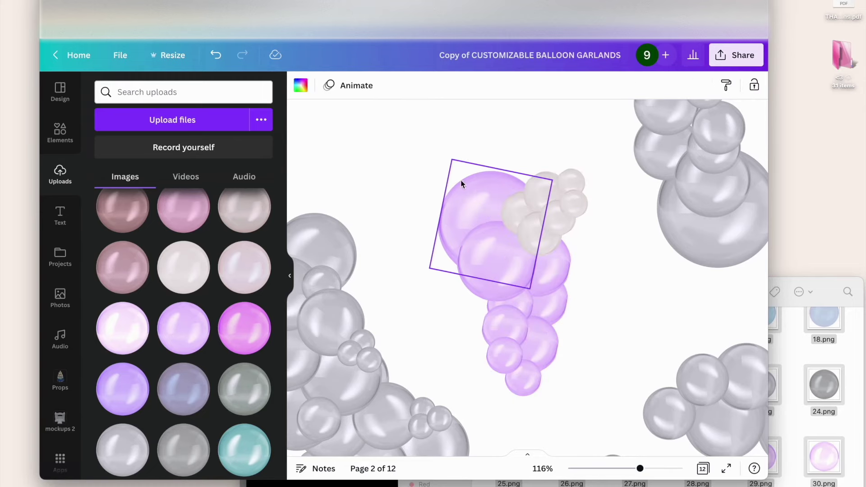
left_click_drag(438, 212, 433, 209)
left_click_drag(446, 157, 432, 136)
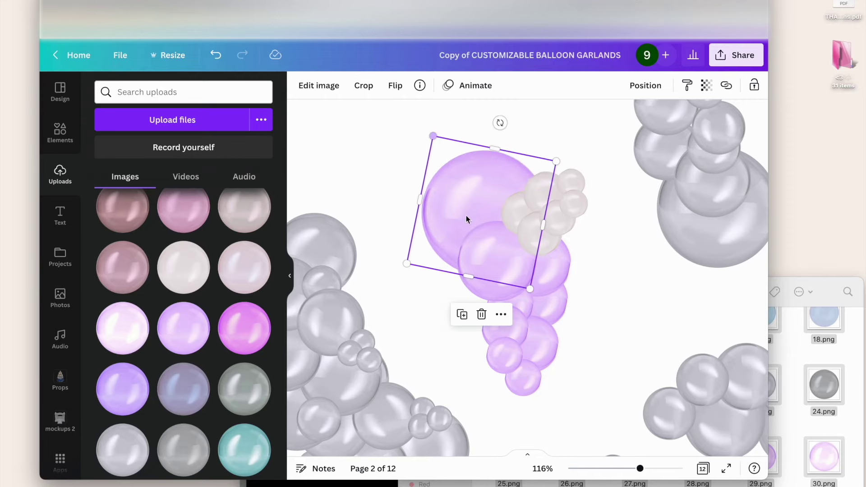
left_click(485, 294)
mouse_move(447, 296)
left_mouse_down()
mouse_move(429, 309)
mouse_move(436, 304)
left_mouse_up()
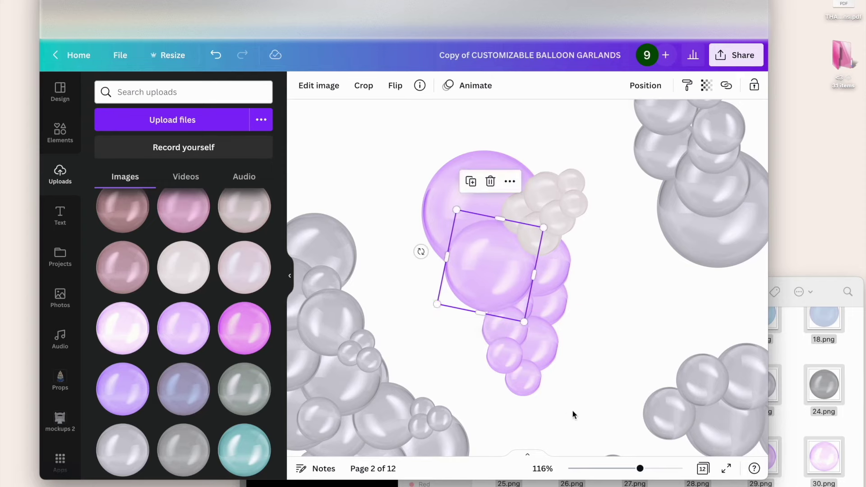
left_click(548, 354)
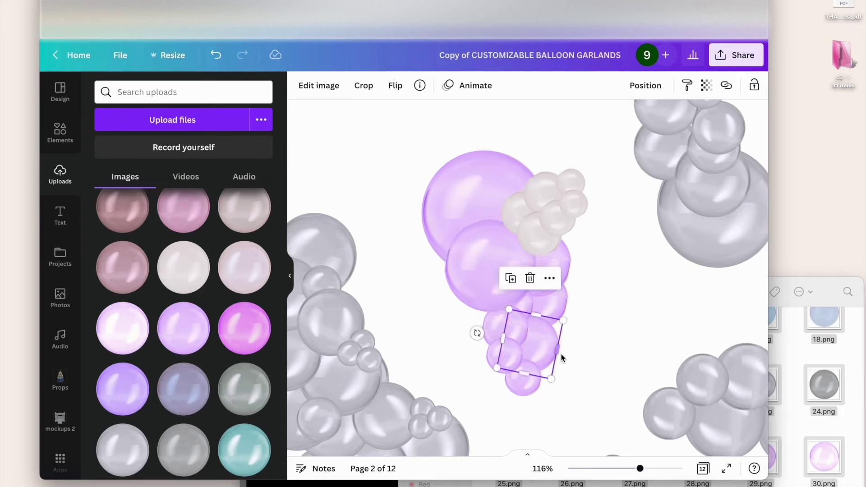
left_click_drag(559, 352, 560, 353)
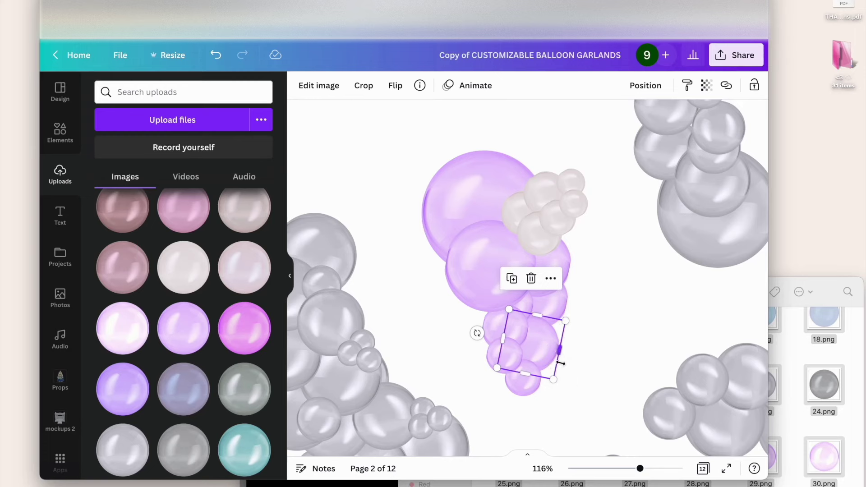
Select all the cluster's balloons together and group them into one
left_click(572, 400)
left_click_drag(580, 400, 475, 160)
left_click(621, 86)
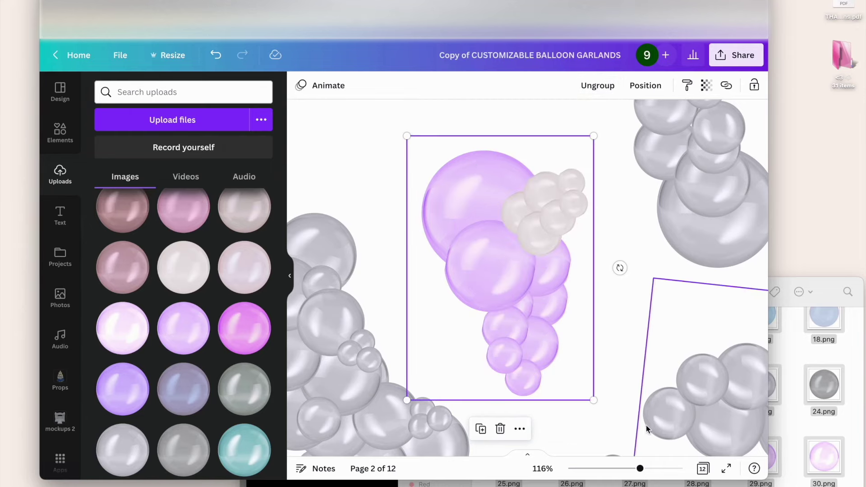
Copy the lilac-and-pearl balloon group and zoom out to 55% to show all of page 2
left_click_drag(639, 468, 628, 467)
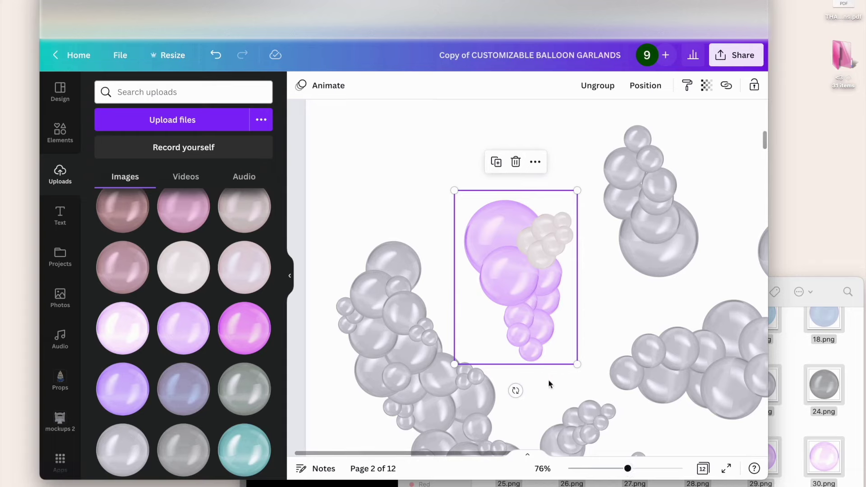
right_click(539, 308)
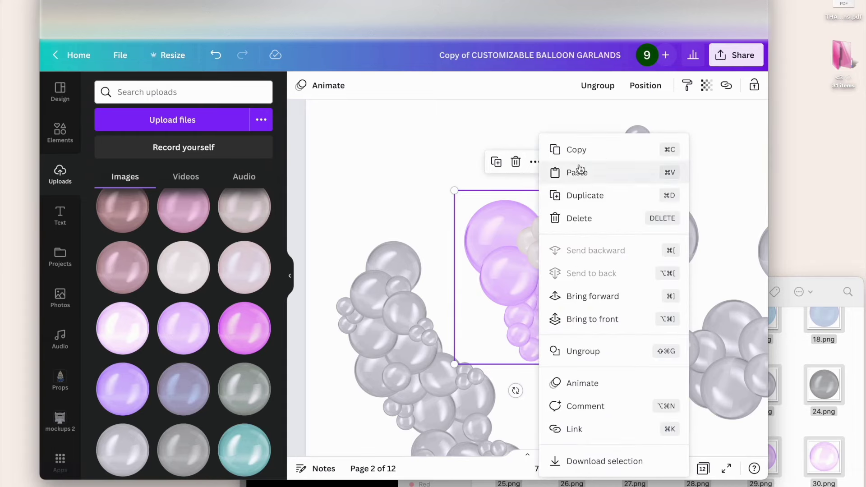
left_click(577, 149)
left_click_drag(627, 468, 618, 468)
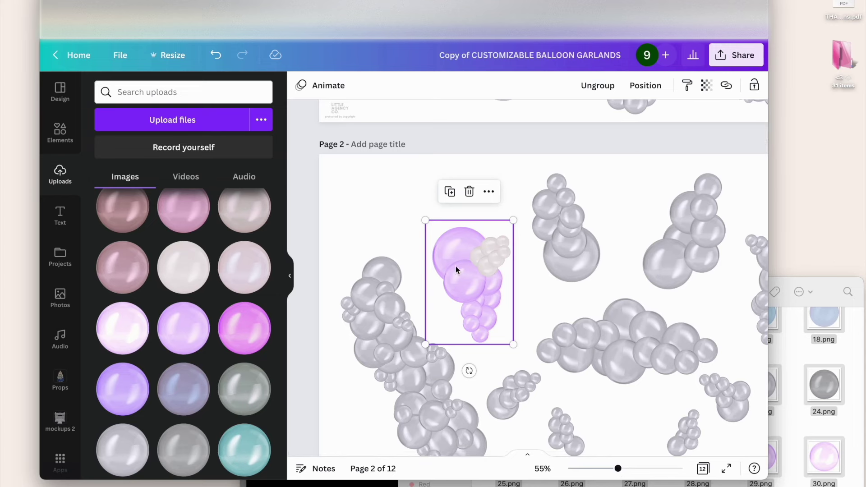
right_click(390, 200)
left_click(424, 232)
left_click_drag(471, 295, 448, 224)
key("ctrl+z")
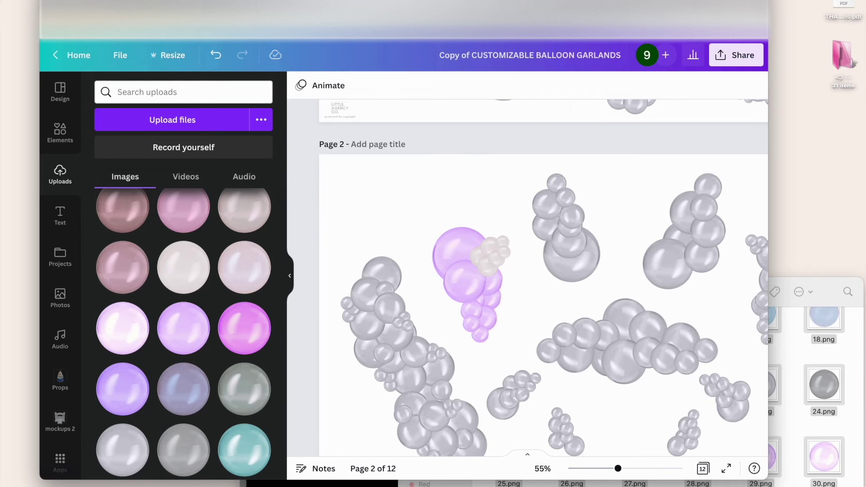
key("ctrl+Tab")
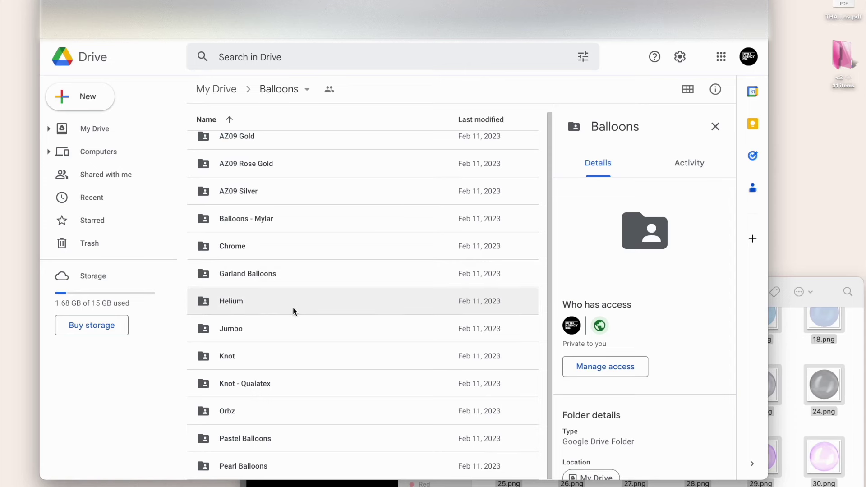
key("ctrl+Tab")
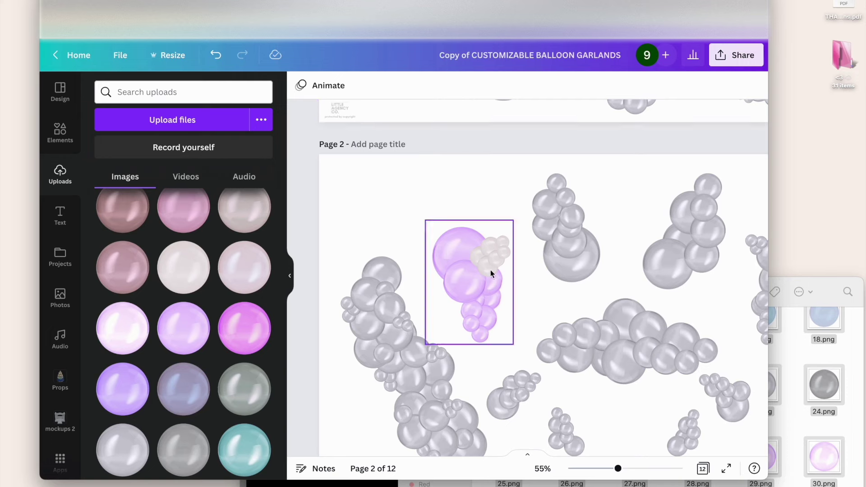